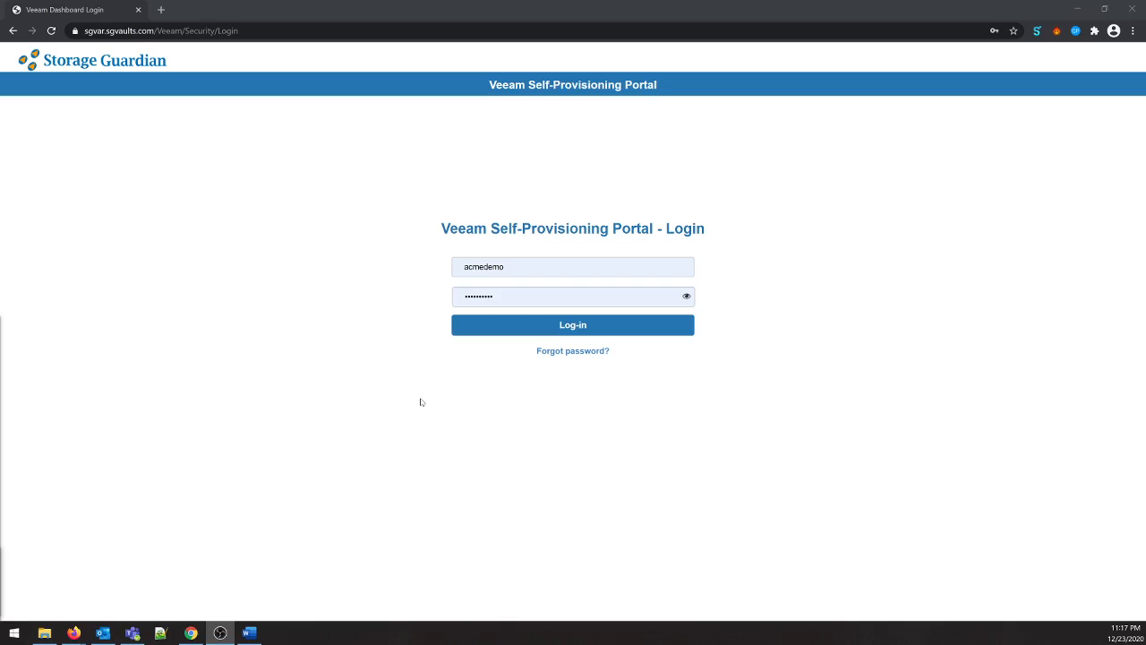
- Log in to the self-provisioning portal and open the SG-STORAGEGUARDIAN-TEST tenant's details
{"action": "left_click", "coordinate": [507, 334]}
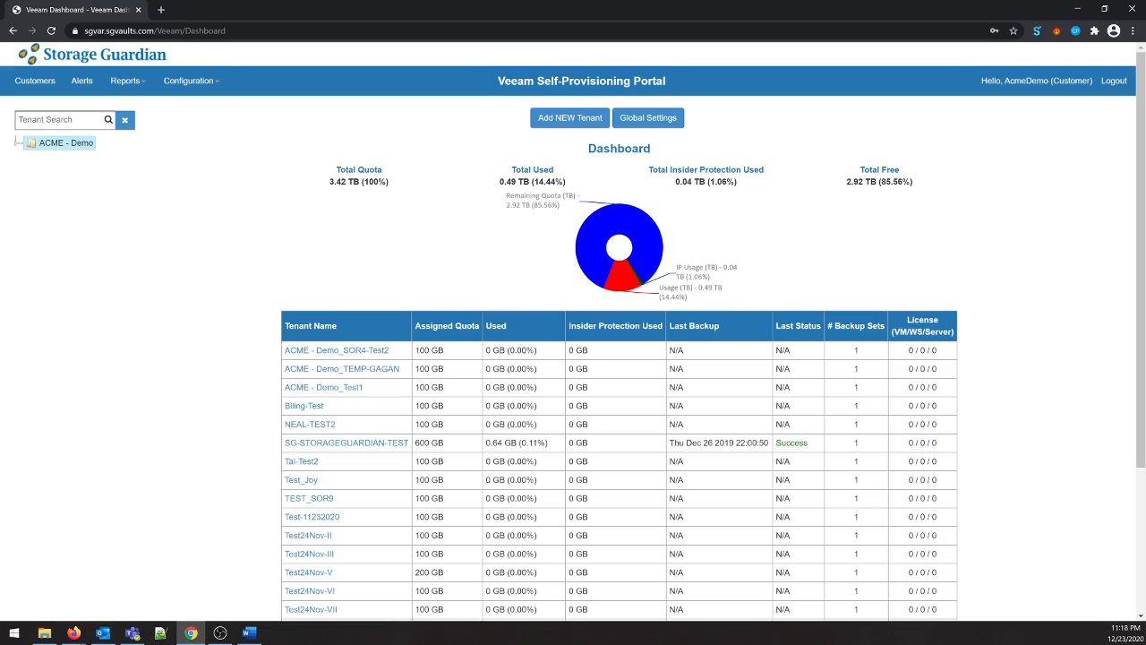
{"action": "left_click", "coordinate": [348, 448]}
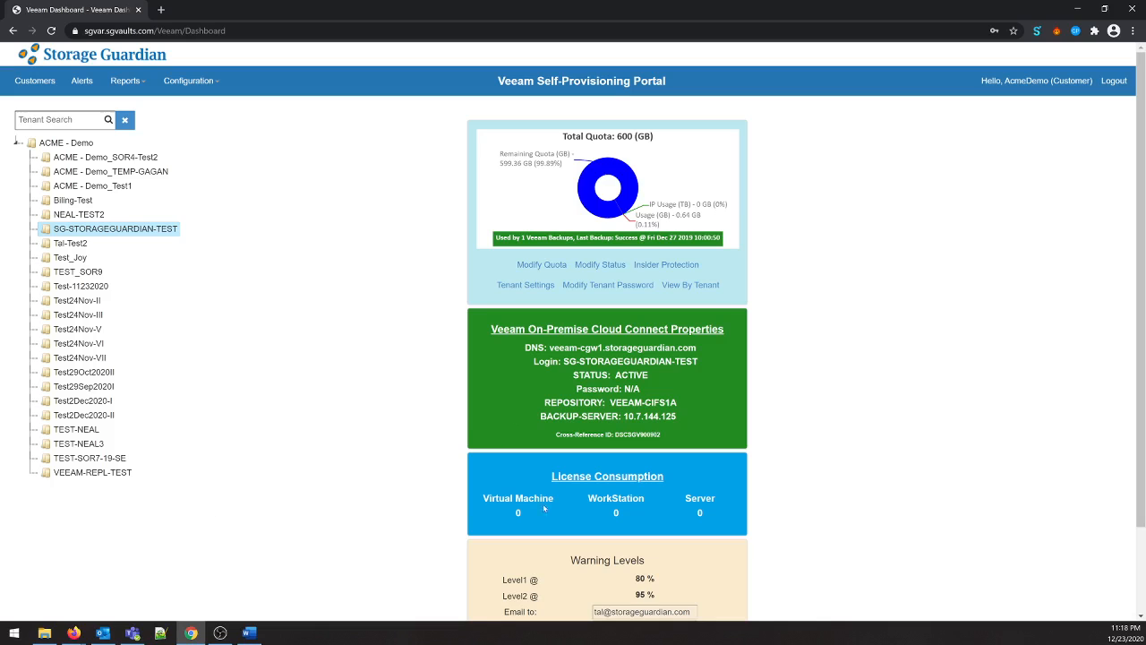
- Examine the tenant's warning levels and notification contacts in the Modify Warning Levels dialog, then close it without changes
{"action": "scroll", "coordinate": [573, 358], "scroll_direction": "down", "scroll_amount": 1}
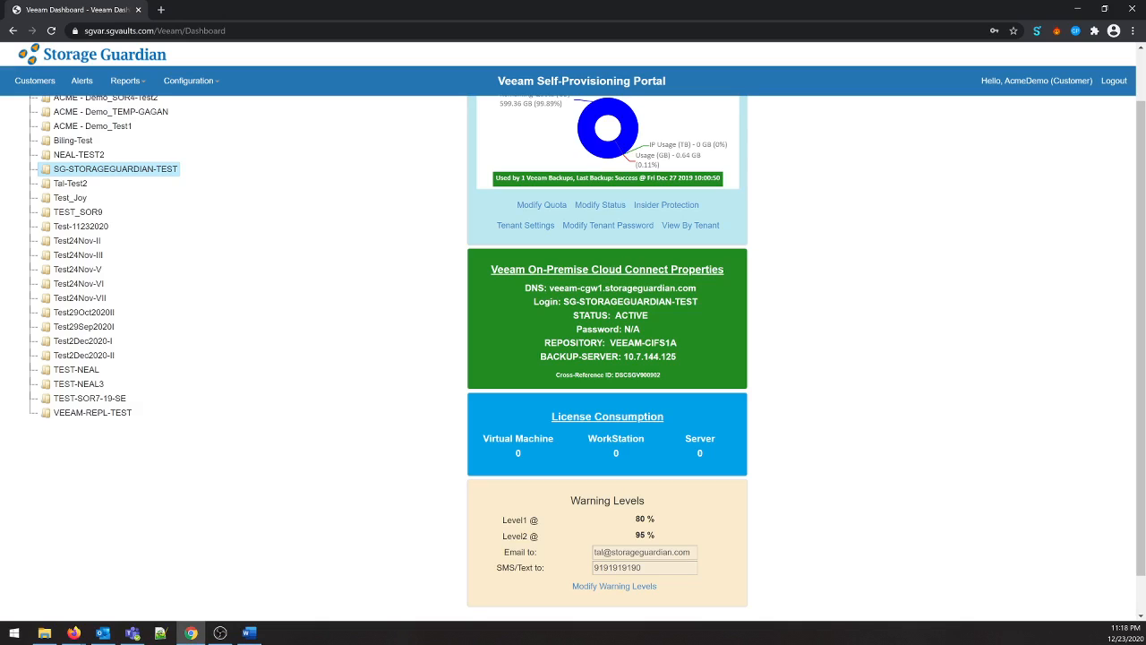
{"action": "left_click", "coordinate": [622, 585]}
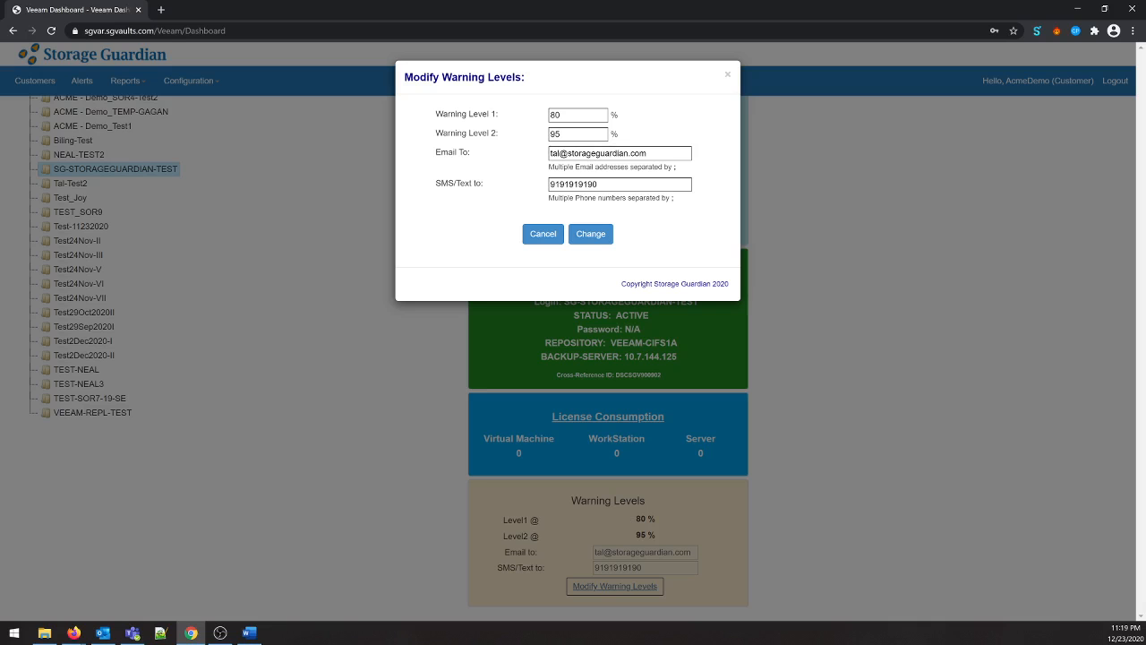
{"action": "left_click", "coordinate": [727, 75]}
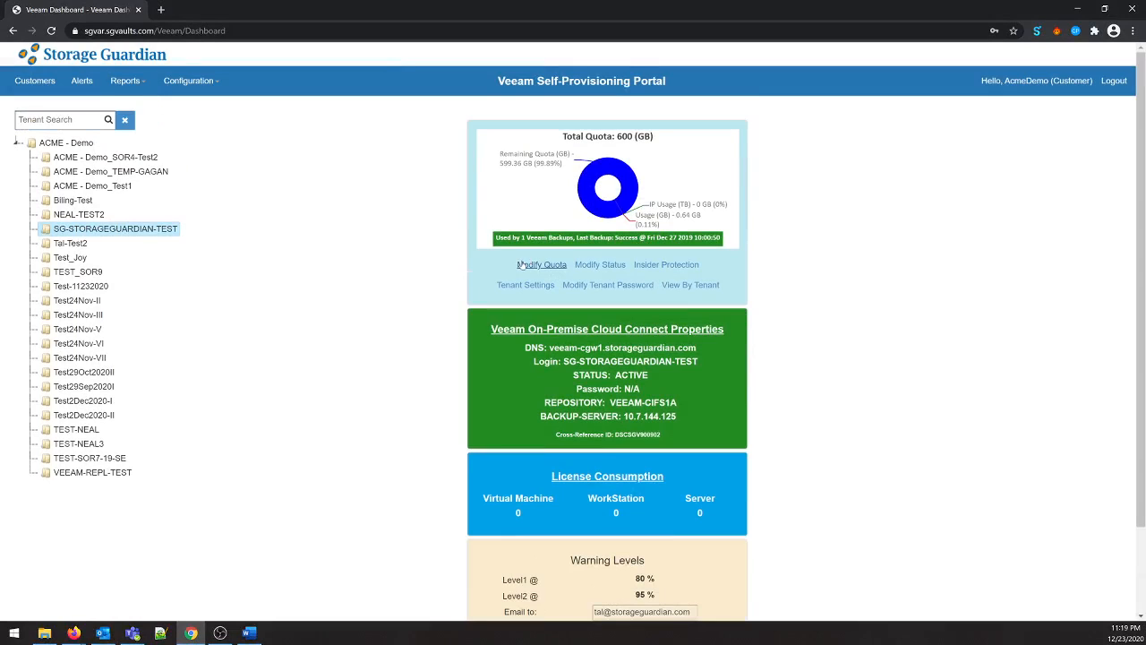
- Preview a quota of 800 GB for the tenant and review its auto-grow quota options, closing without submitting
{"action": "left_click", "coordinate": [524, 264]}
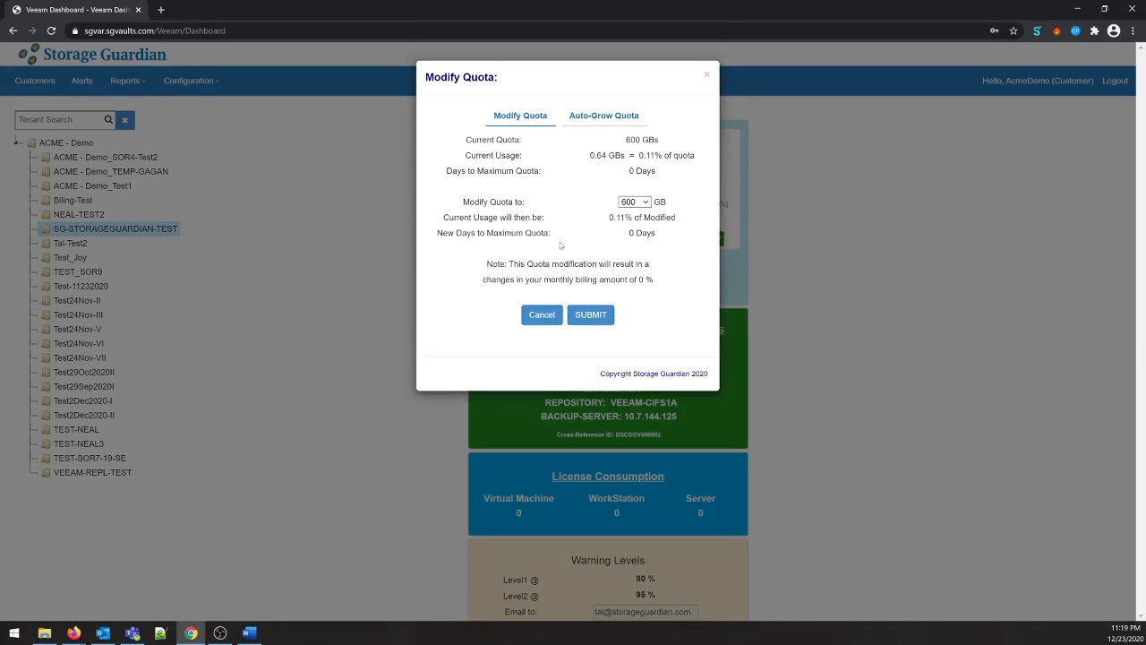
{"action": "left_click", "coordinate": [643, 202]}
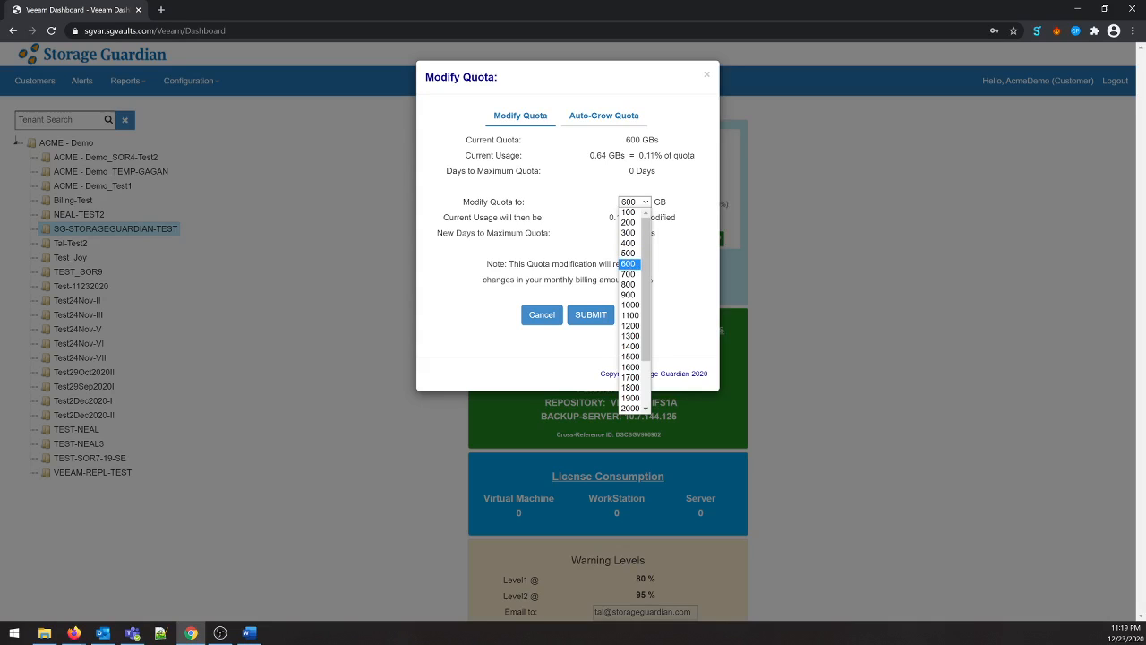
{"action": "left_click", "coordinate": [631, 286]}
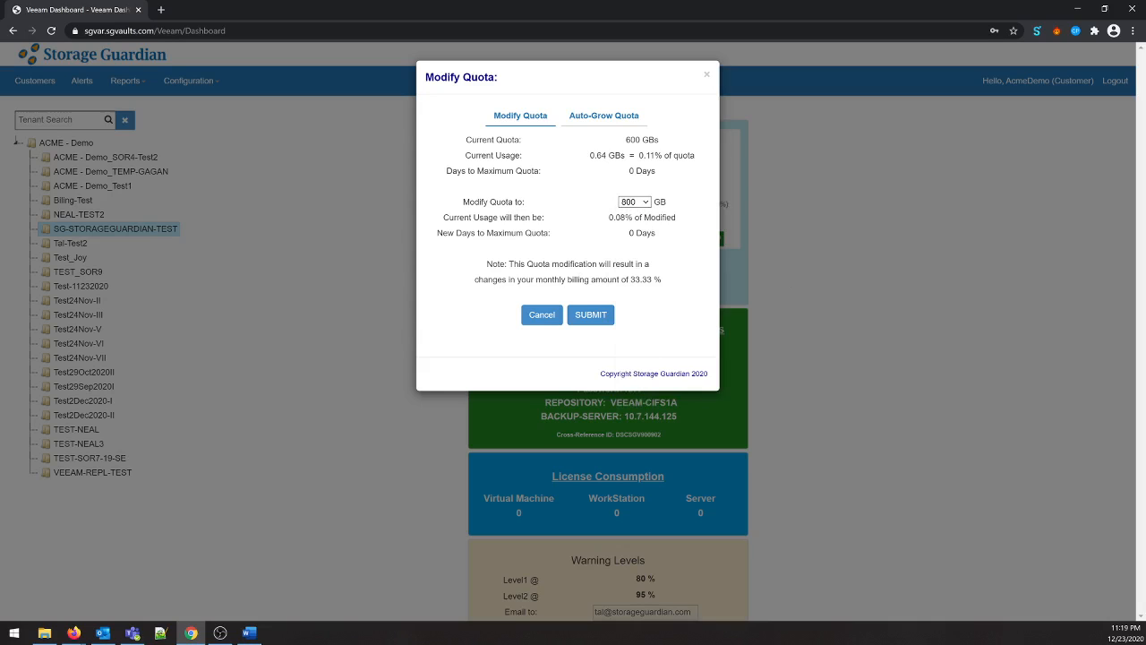
{"action": "left_click_drag", "start_coordinate": [487, 280], "coordinate": [522, 279]}
{"action": "left_click", "coordinate": [605, 121]}
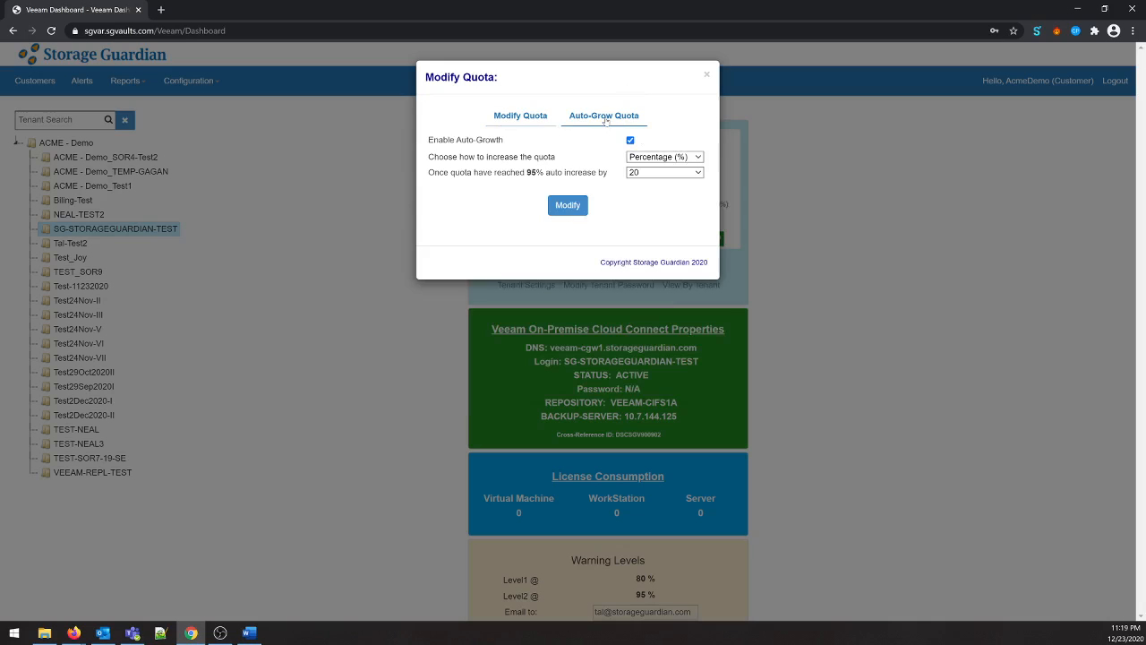
{"action": "left_click", "coordinate": [706, 77]}
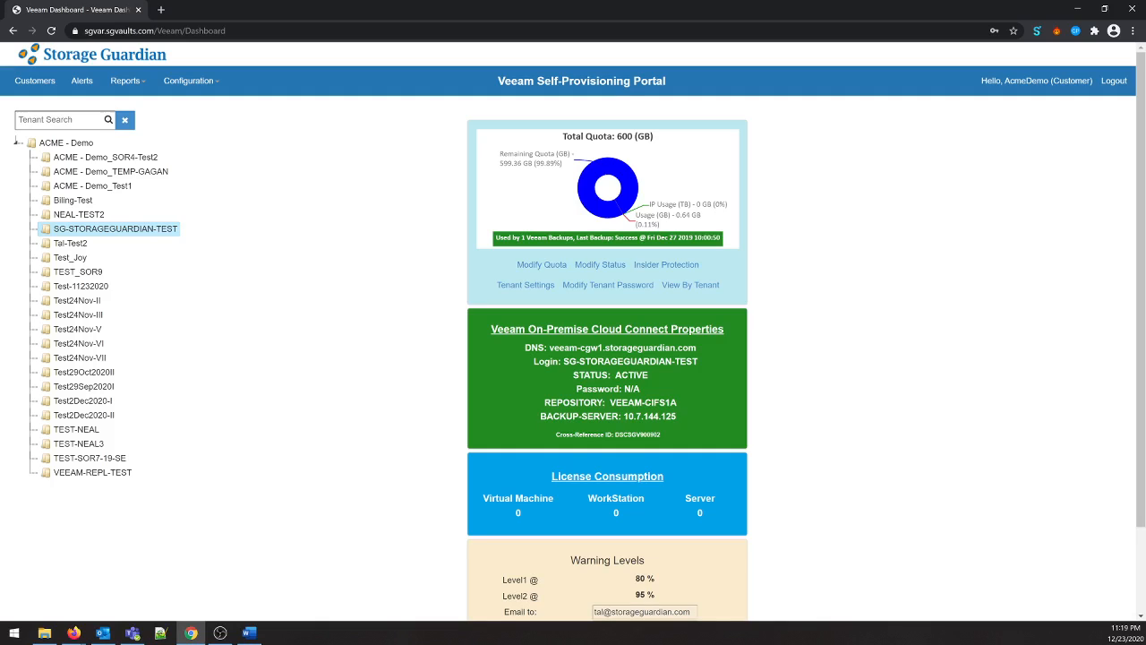
- Review the tenant's View By Tenant access and its two-factor authentication setup, closing both without saving
{"action": "left_click", "coordinate": [704, 293]}
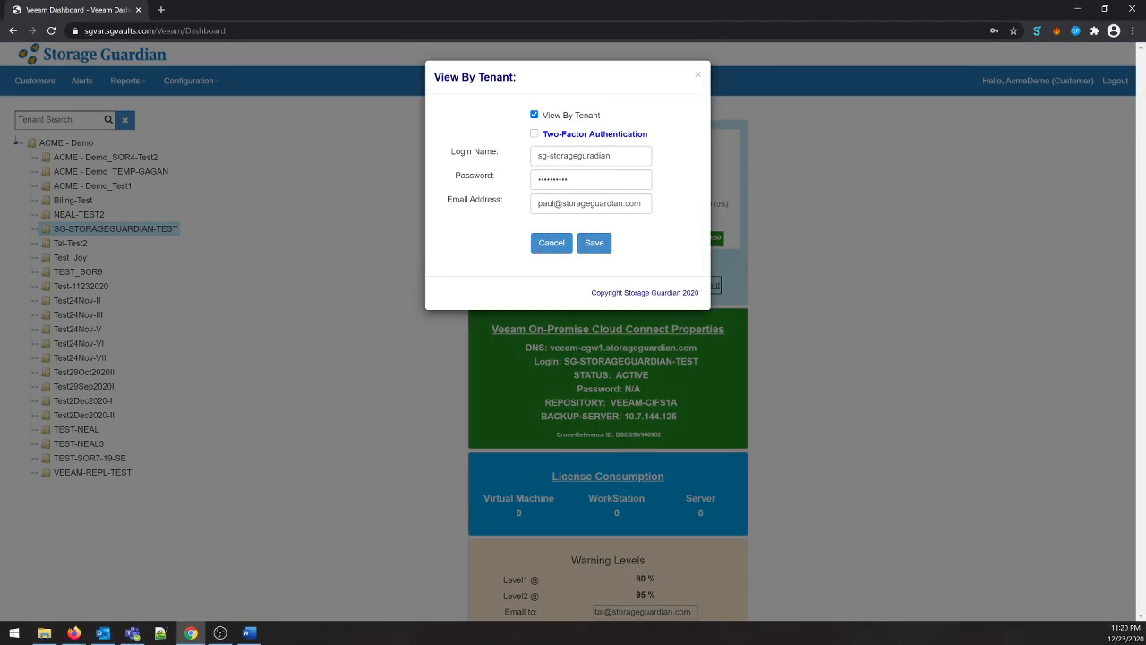
{"action": "left_click", "coordinate": [534, 133]}
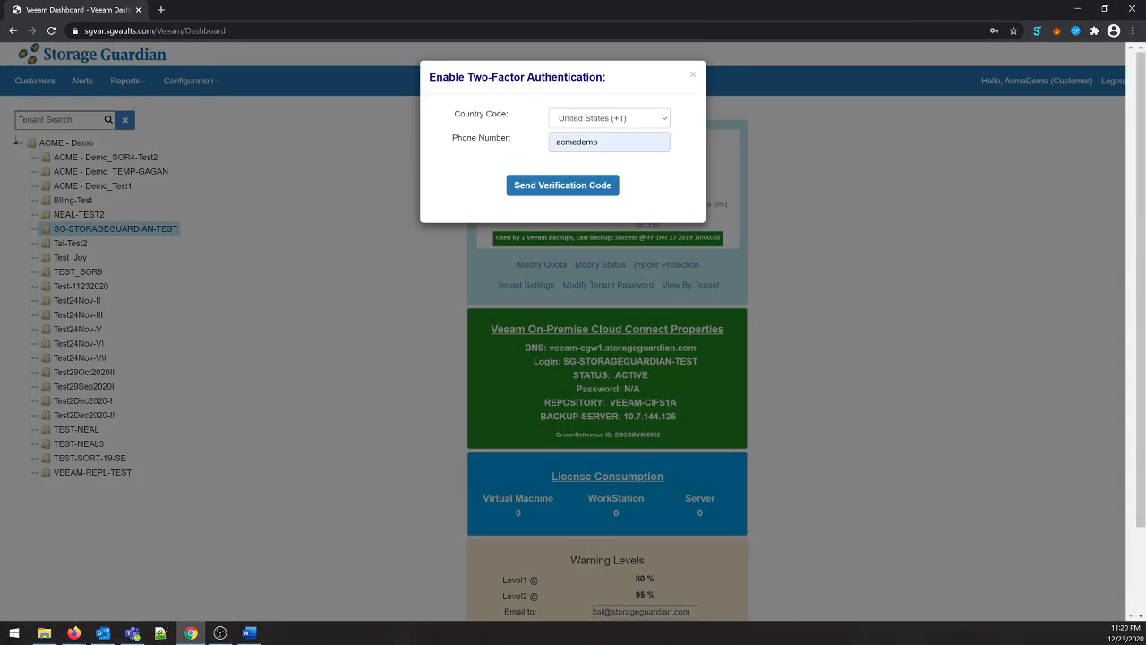
{"action": "left_click", "coordinate": [692, 76]}
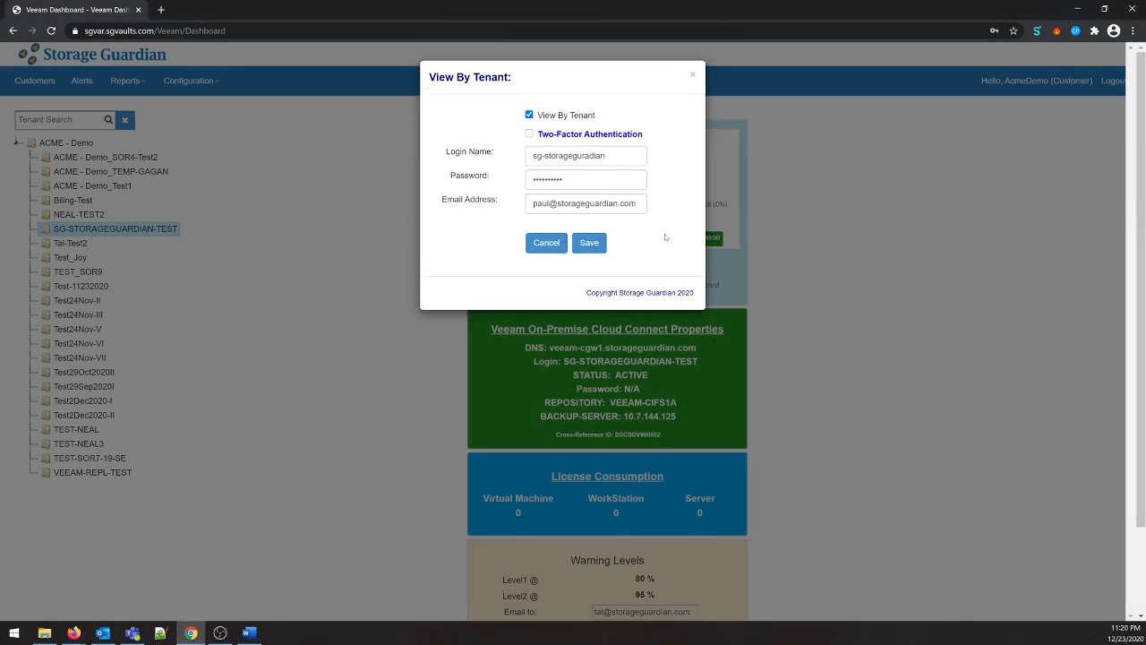
{"action": "left_click", "coordinate": [692, 75]}
- Preview the Locked status for the tenant, reselect ACTIVE, and close the Modify Status dialog without applying
{"action": "left_click", "coordinate": [600, 265]}
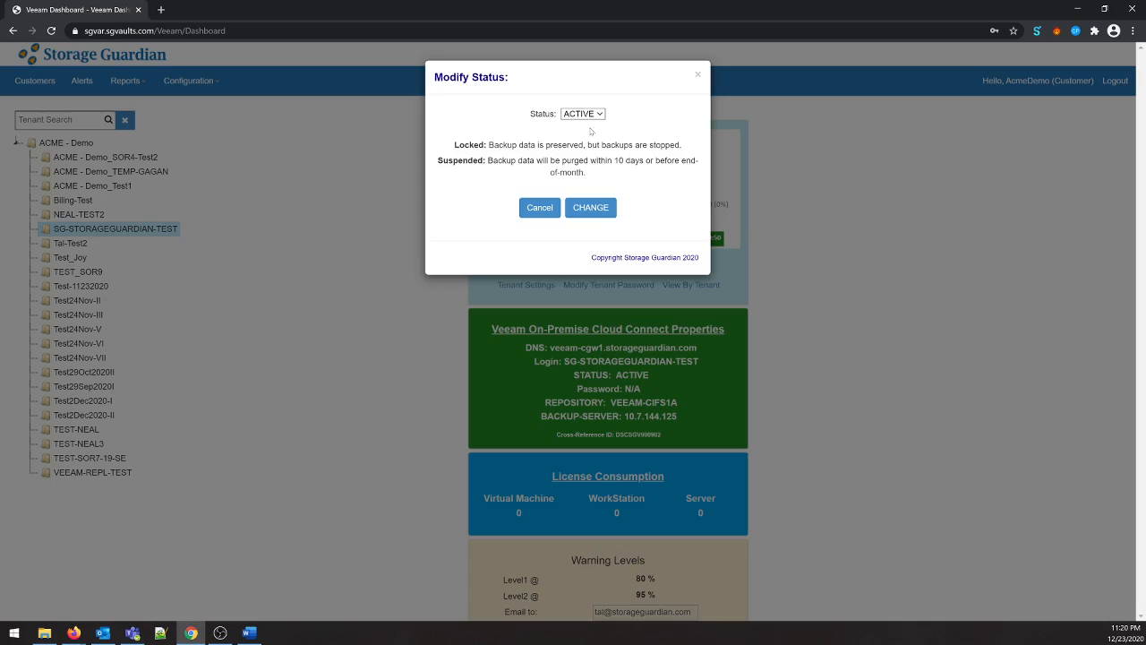
{"action": "left_click", "coordinate": [591, 115]}
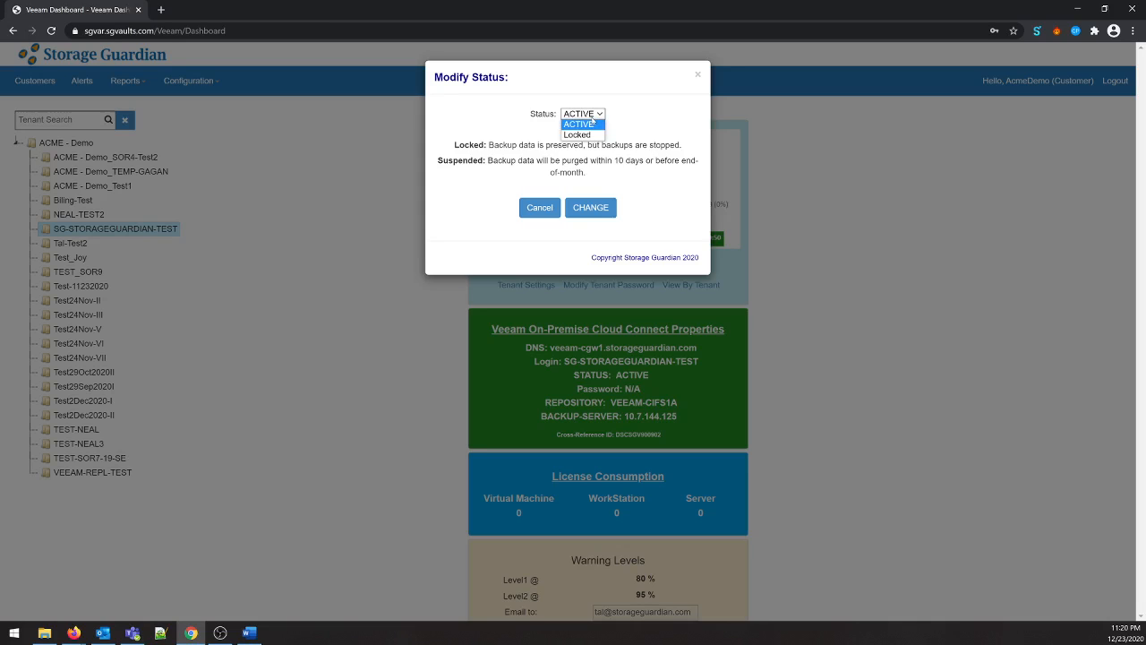
{"action": "left_click", "coordinate": [593, 135]}
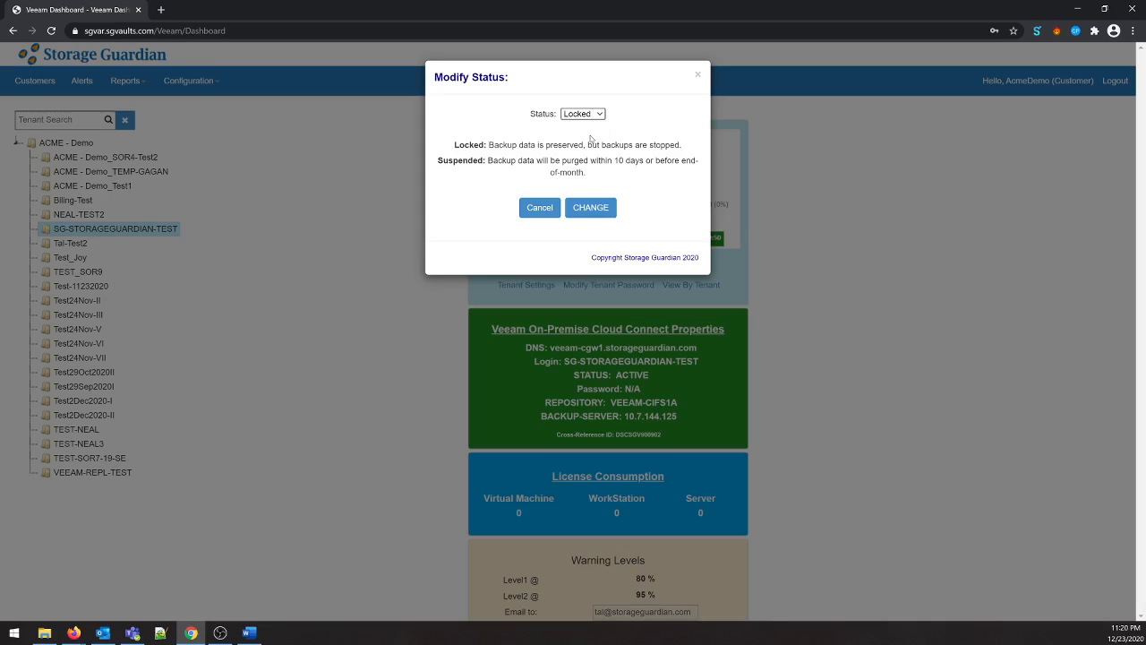
{"action": "left_click", "coordinate": [587, 115]}
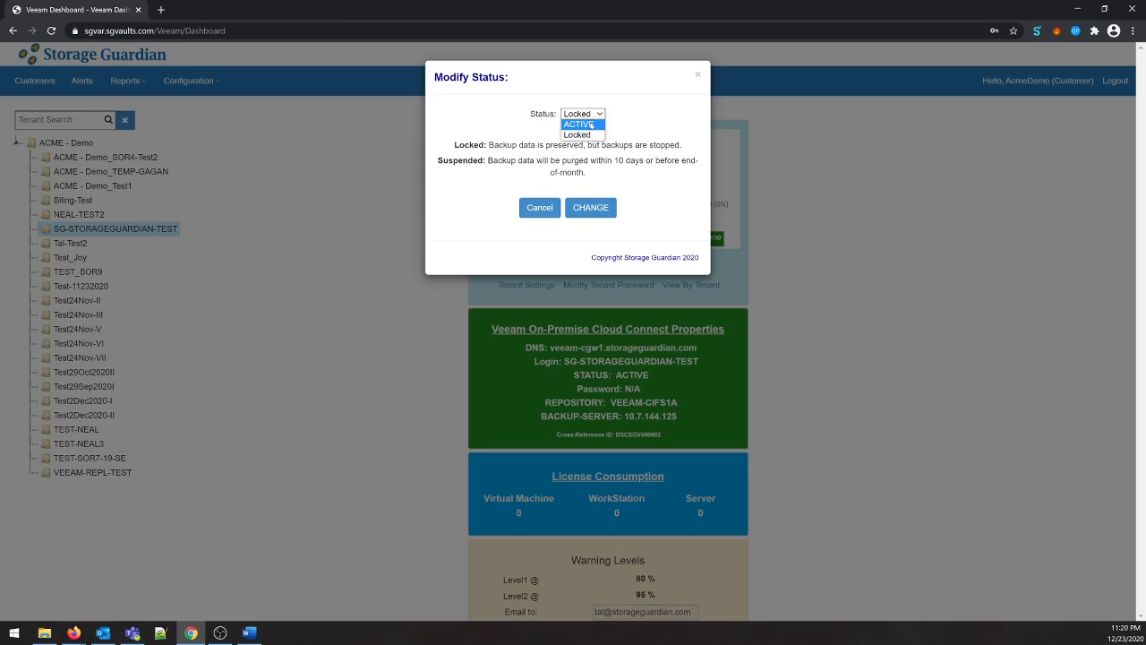
{"action": "left_click", "coordinate": [590, 124]}
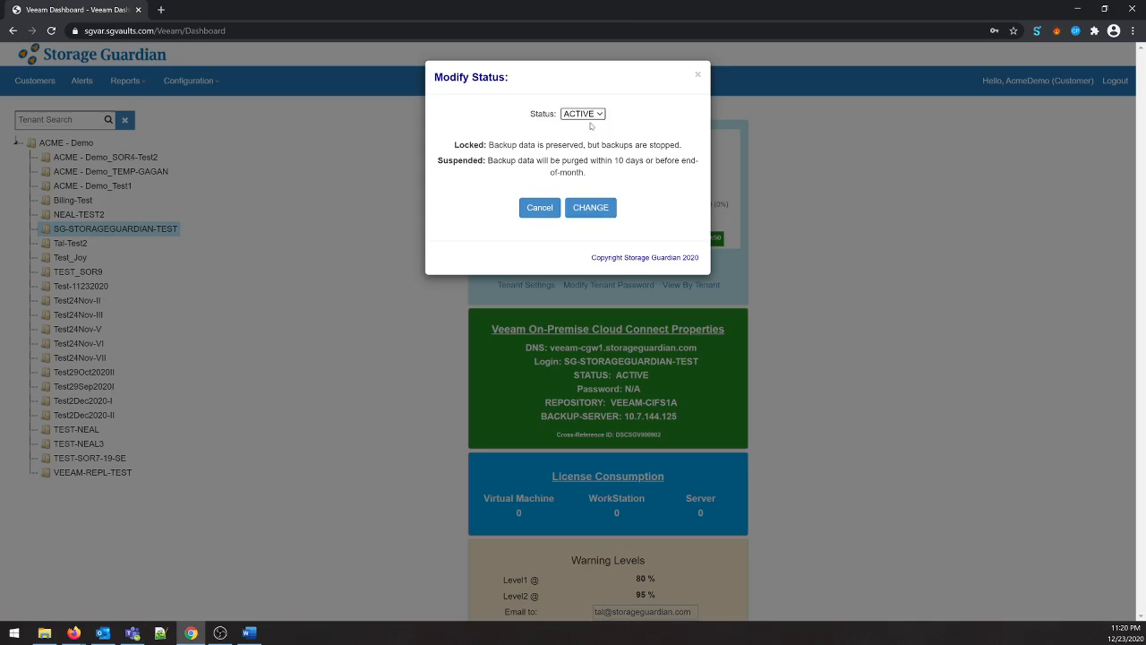
{"action": "left_click", "coordinate": [698, 77]}
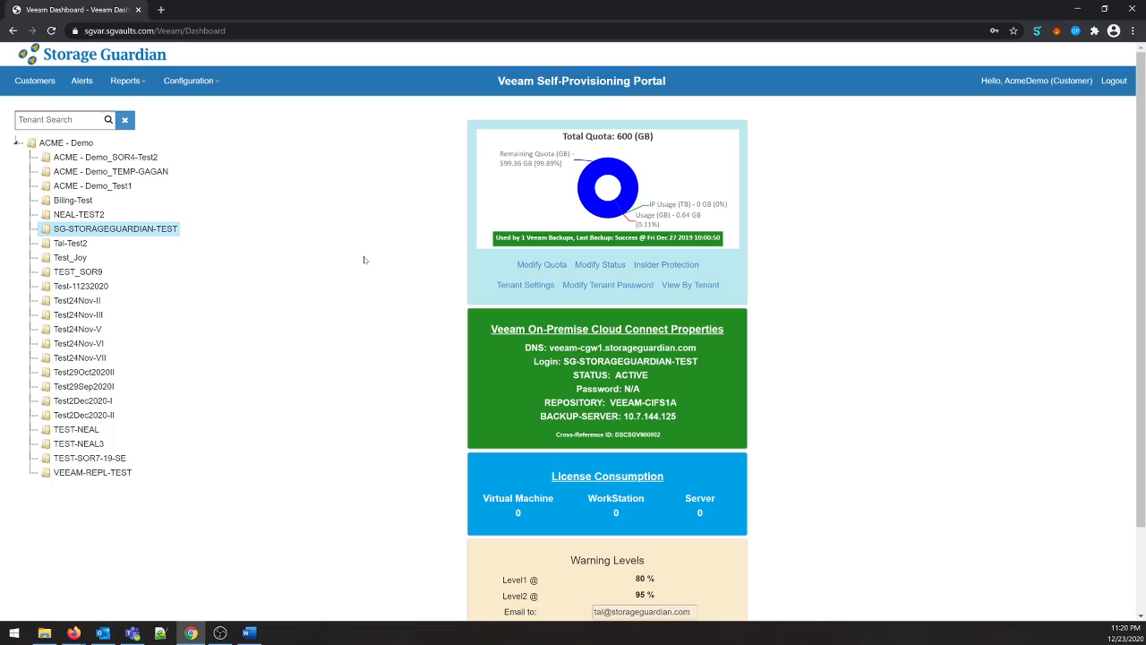
- Check the tenant's Insider Protection and retention period settings, then return to the customer dashboard
{"action": "left_click", "coordinate": [666, 264]}
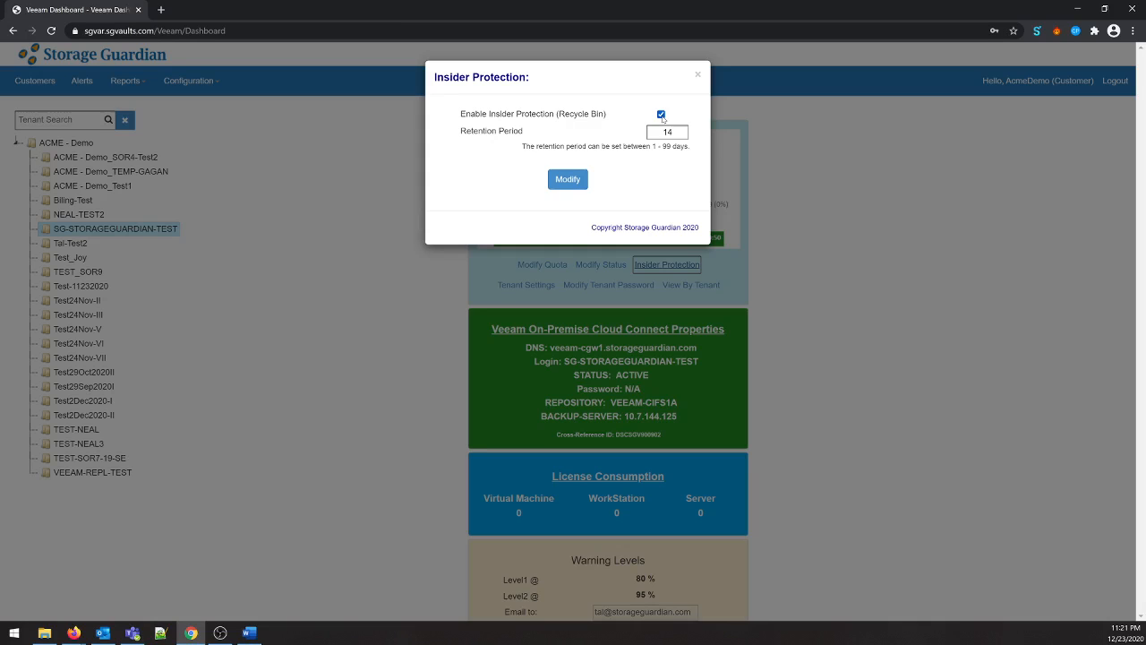
{"action": "left_click", "coordinate": [697, 75]}
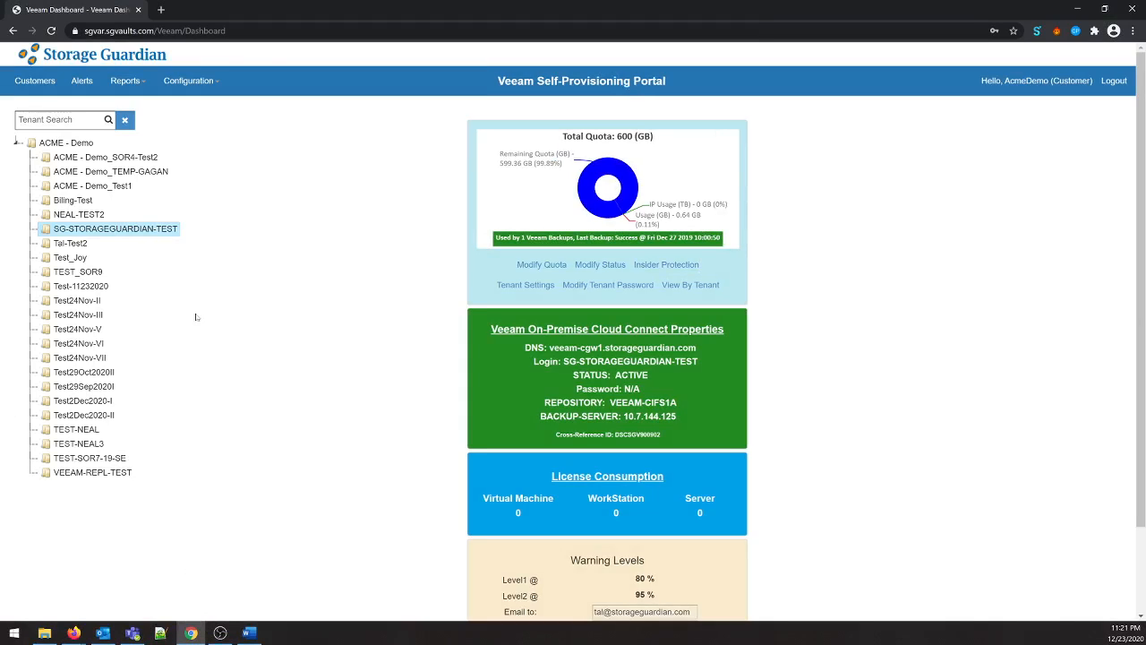
{"action": "left_click", "coordinate": [36, 81]}
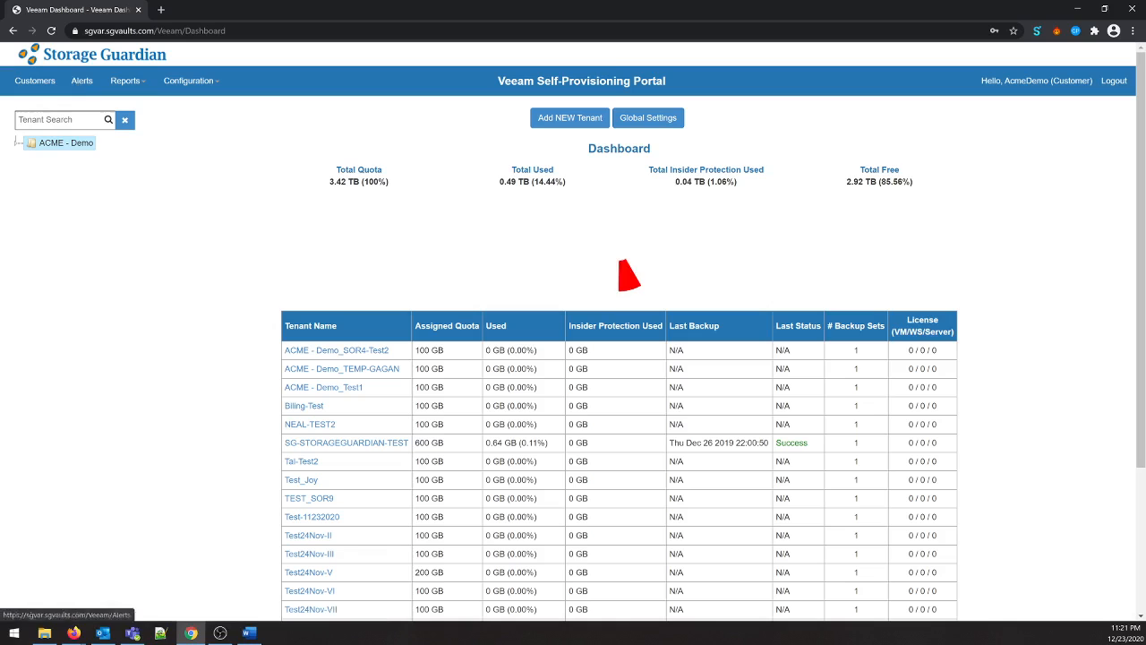
- Examine the portal customization options for the main menu banner, e-mail header and menu theme colors
{"action": "left_click", "coordinate": [188, 81]}
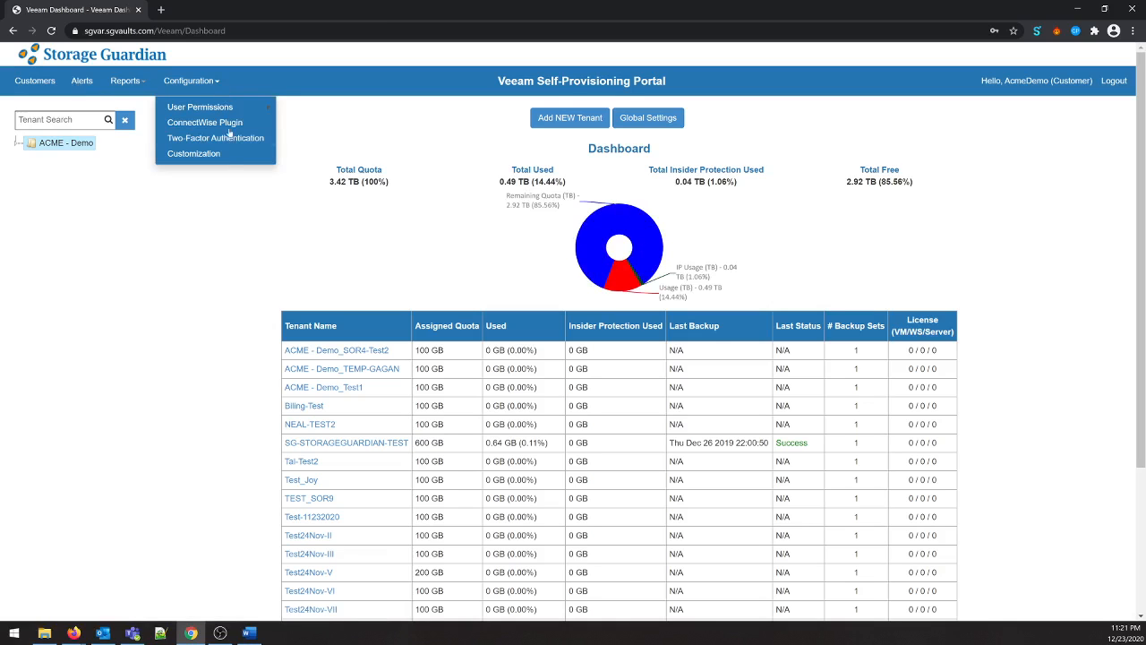
{"action": "left_click", "coordinate": [223, 154]}
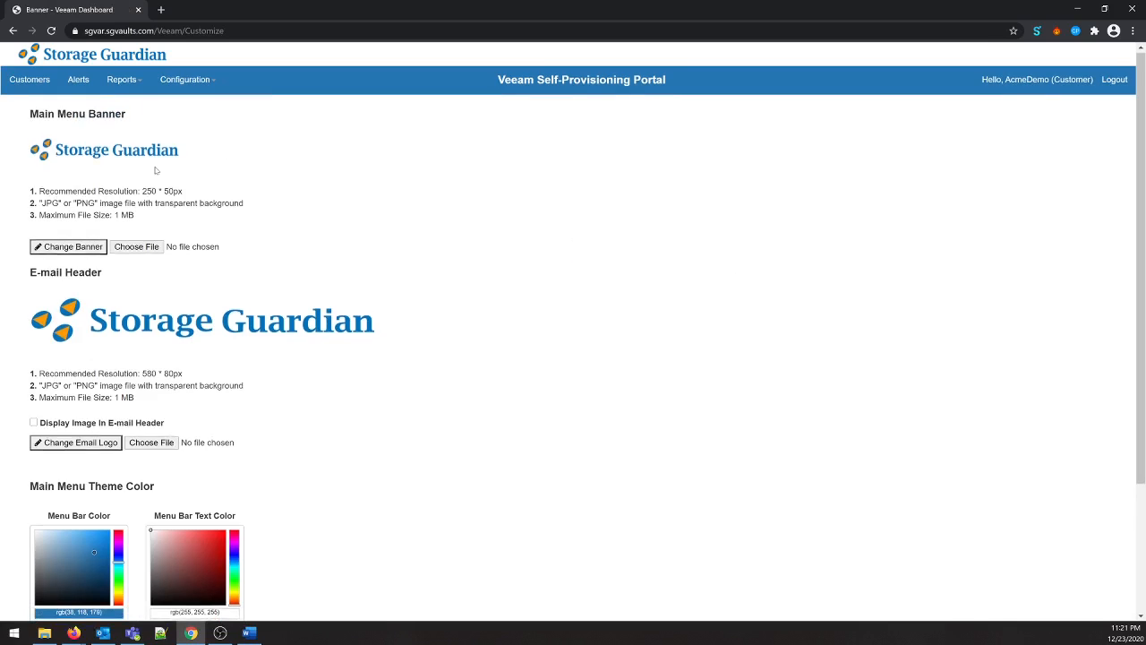
{"action": "scroll", "coordinate": [154, 255], "scroll_direction": "down", "scroll_amount": 1}
{"action": "scroll", "coordinate": [143, 269], "scroll_direction": "down", "scroll_amount": 2}
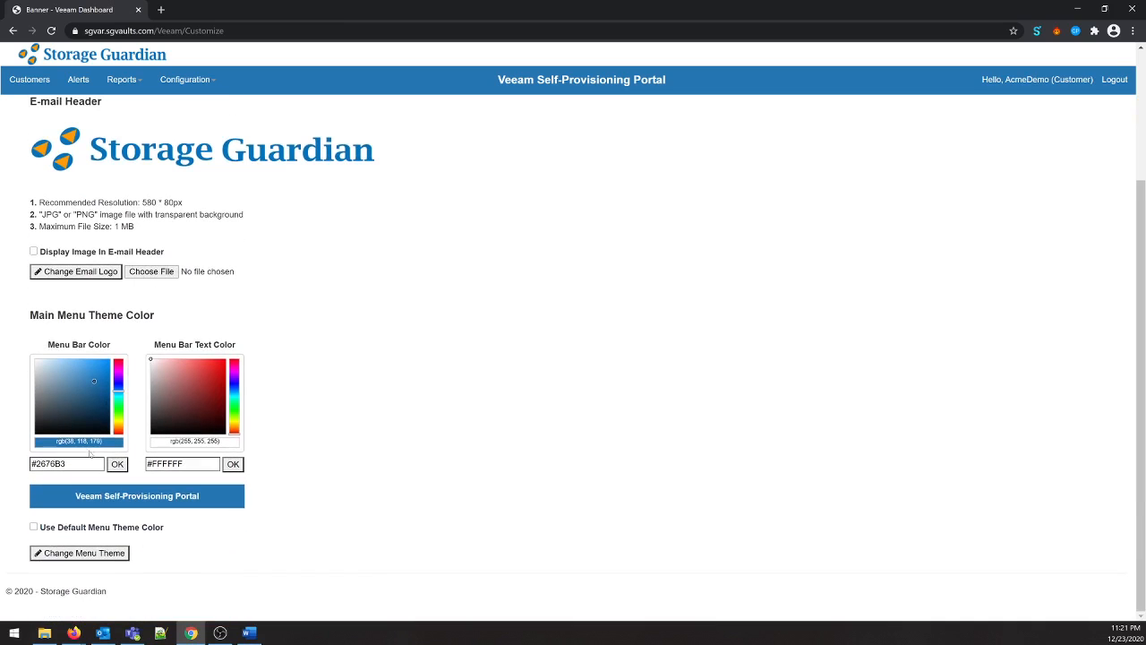
{"action": "scroll", "coordinate": [125, 289], "scroll_direction": "up", "scroll_amount": 3}
- Open the new-tenant form from the customer dashboard, enable View By Tenant to inspect its login fields, and close without adding
{"action": "left_click", "coordinate": [33, 80]}
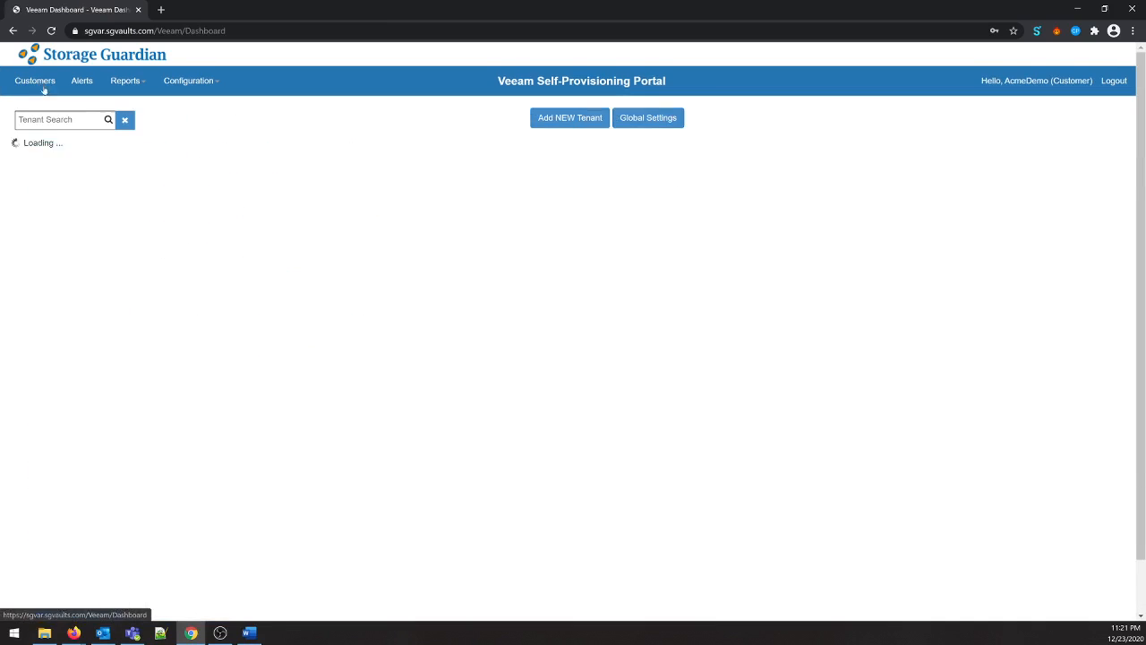
{"action": "left_click", "coordinate": [542, 122]}
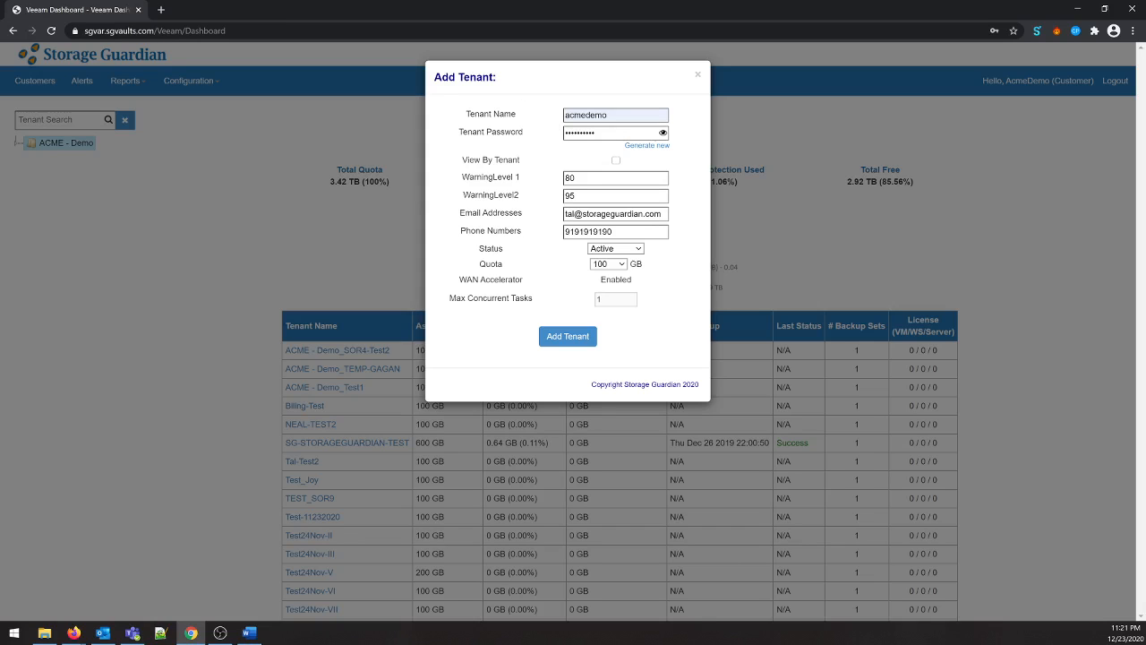
{"action": "left_click", "coordinate": [615, 160]}
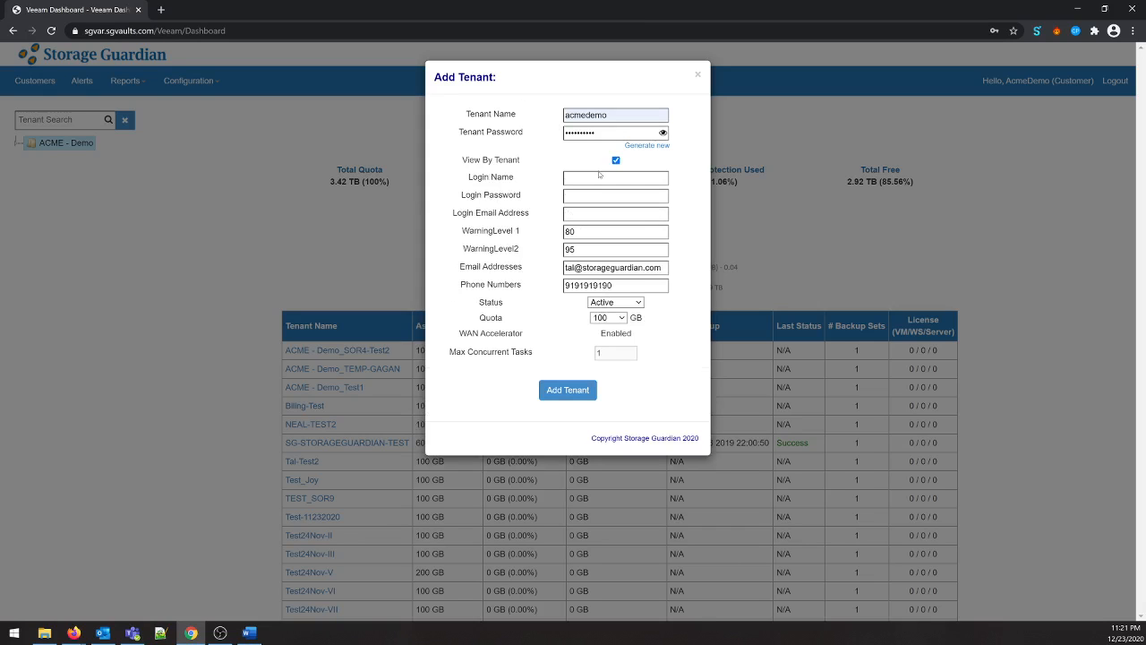
{"action": "left_click", "coordinate": [698, 77]}
- Review the global Auto-Grow Quota, Insider Protection and Warning Level settings, closing them without applying changes
{"action": "left_click", "coordinate": [648, 121]}
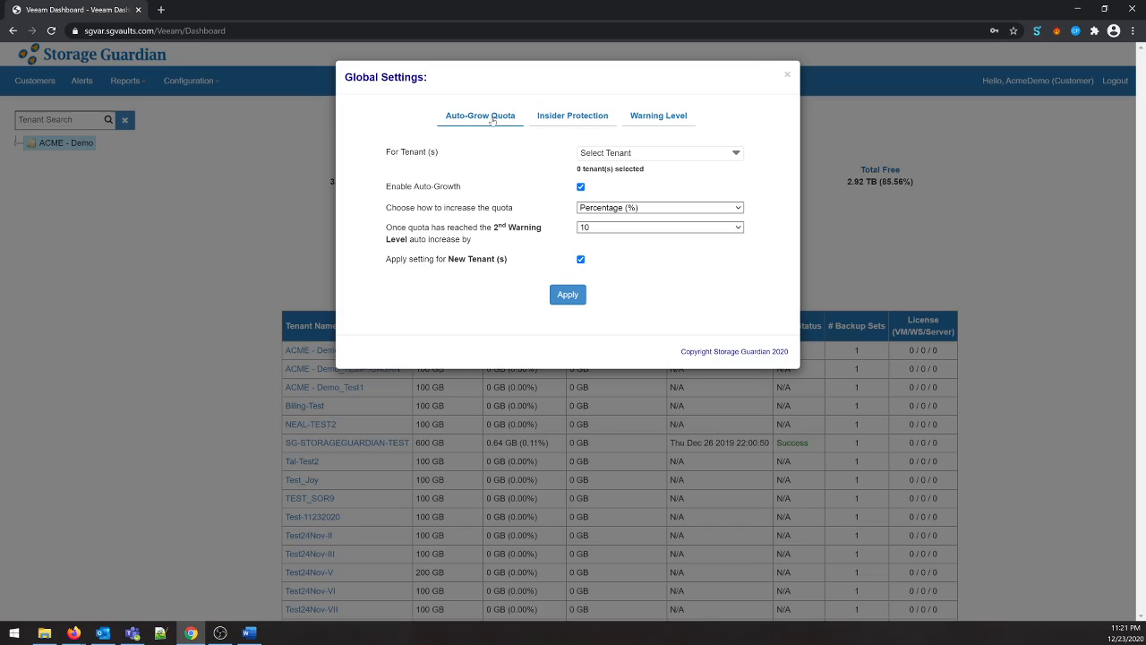
{"action": "left_click", "coordinate": [572, 117]}
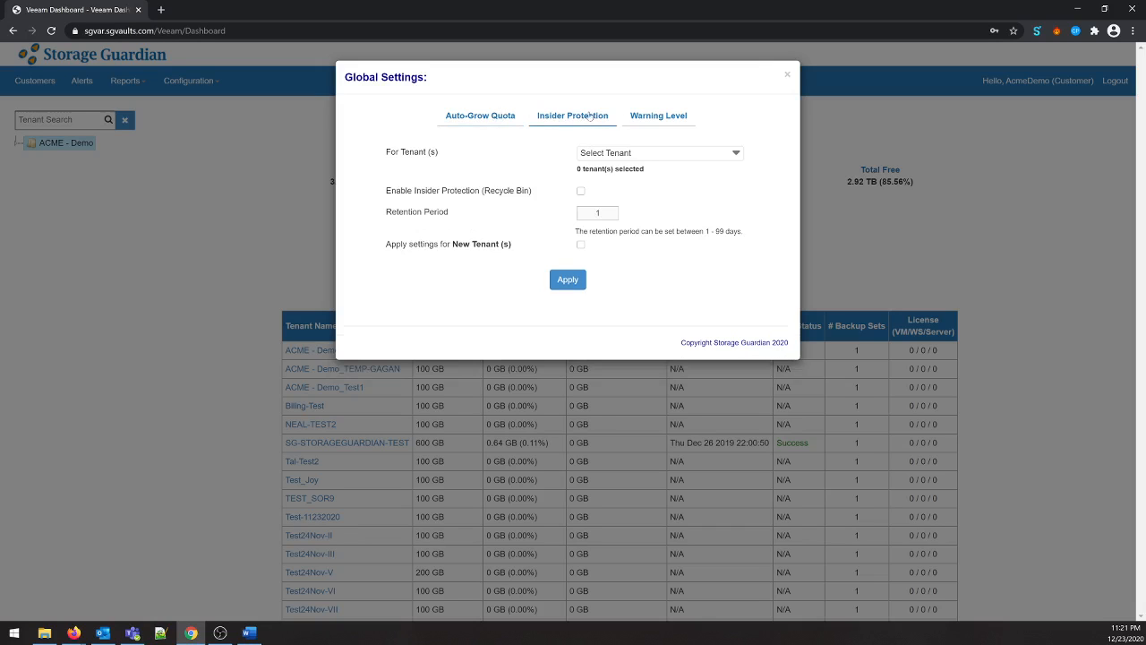
{"action": "left_click", "coordinate": [658, 117]}
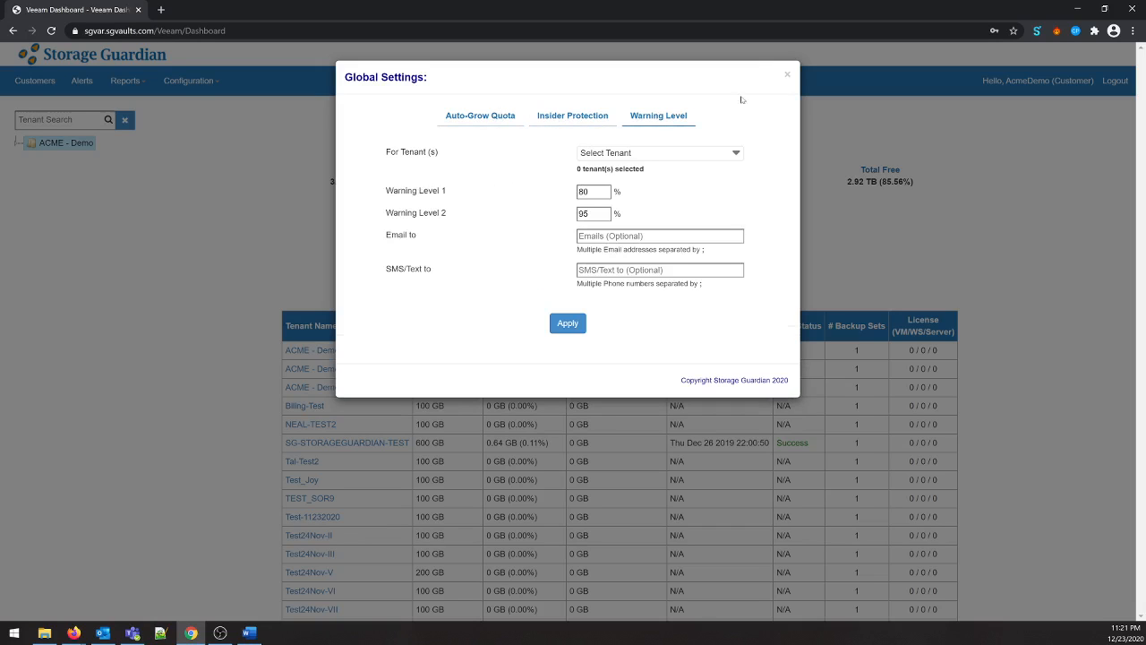
{"action": "left_click", "coordinate": [788, 76]}
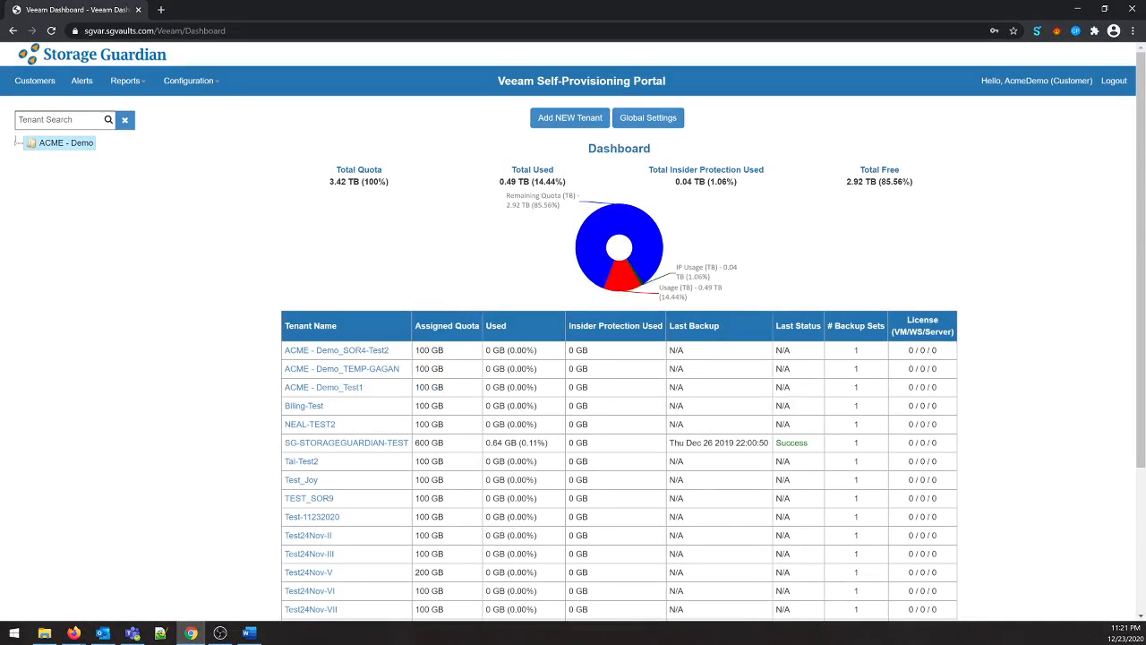